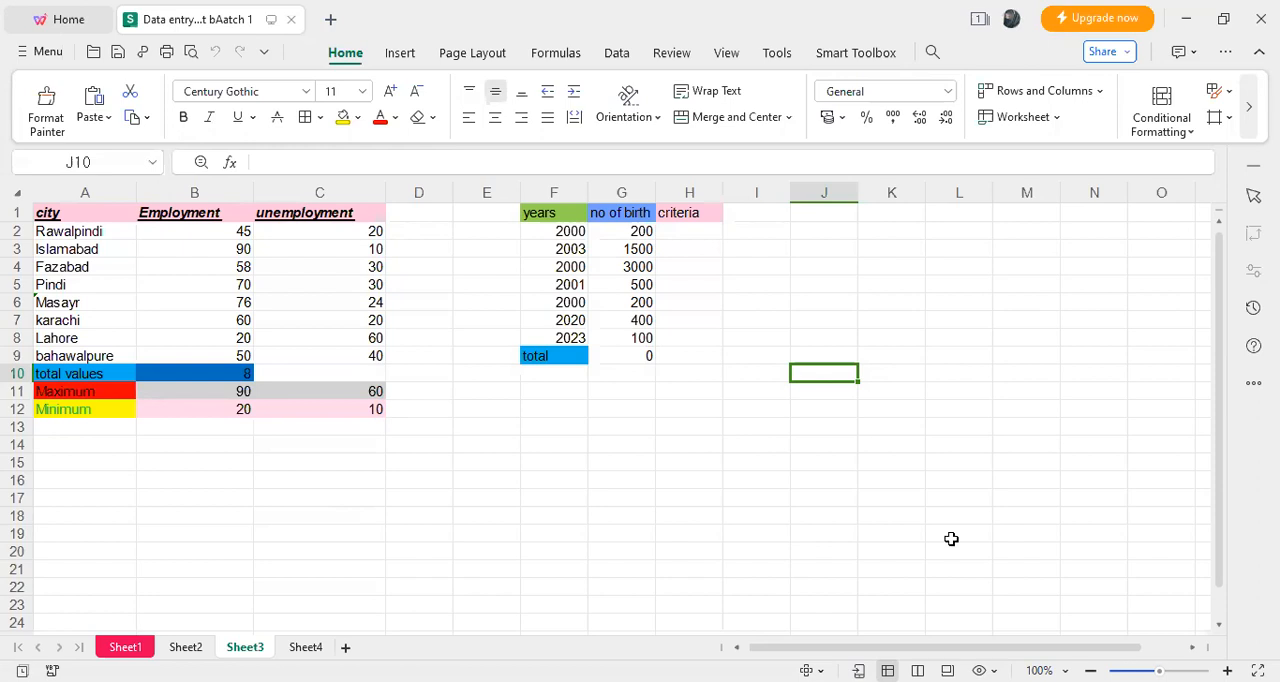
# - Open Sheet4 and inspect the formula behind the north region's sales total in cell G2
pyautogui.moveTo(1225, 516); pyautogui.dragTo(1223, 580)
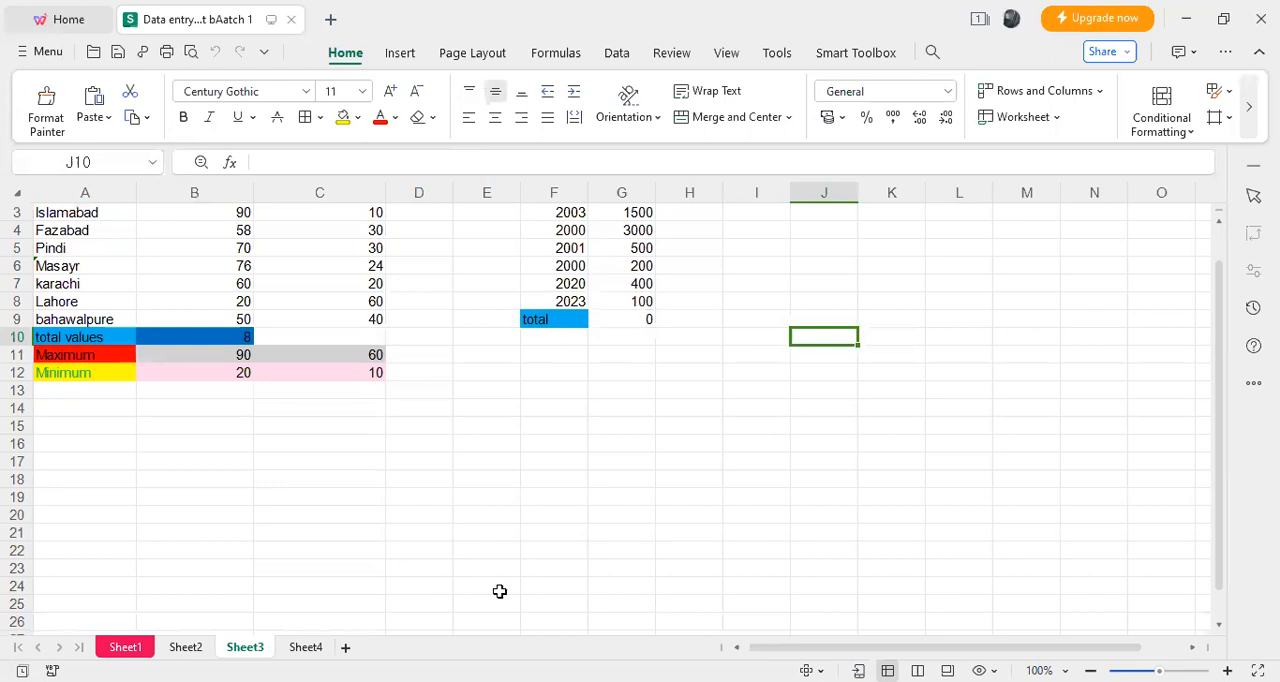
pyautogui.click(305, 647)
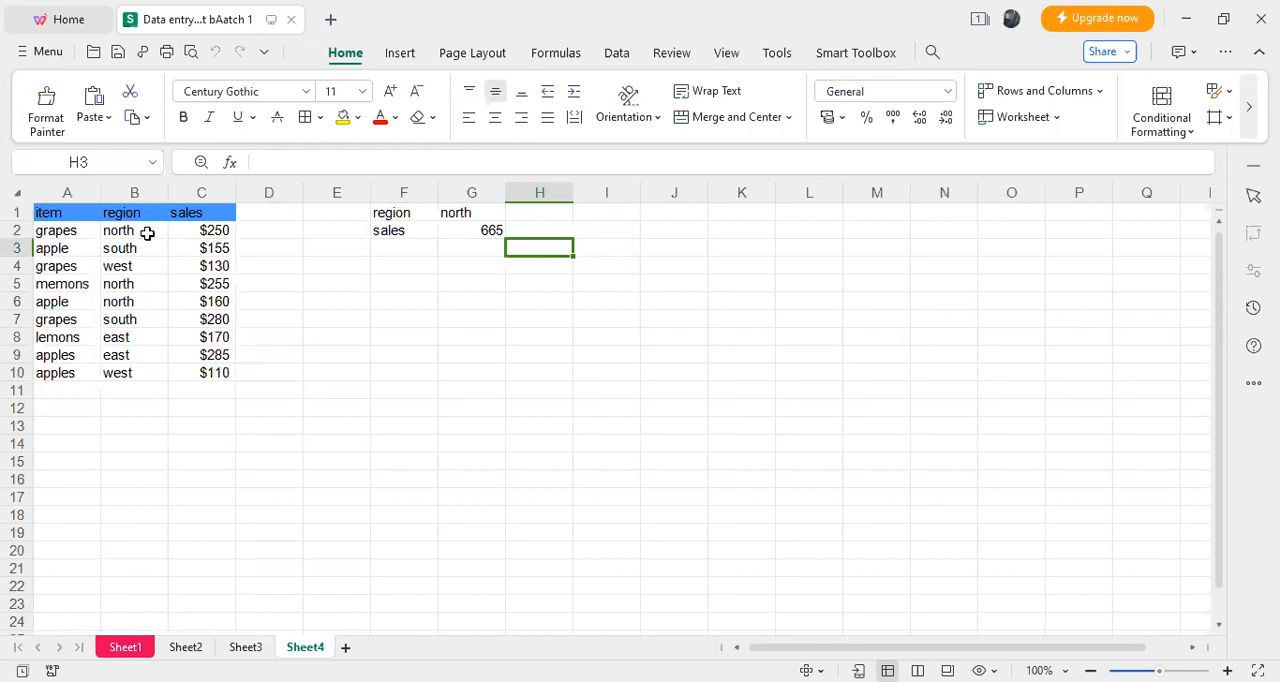
pyautogui.click(491, 231)
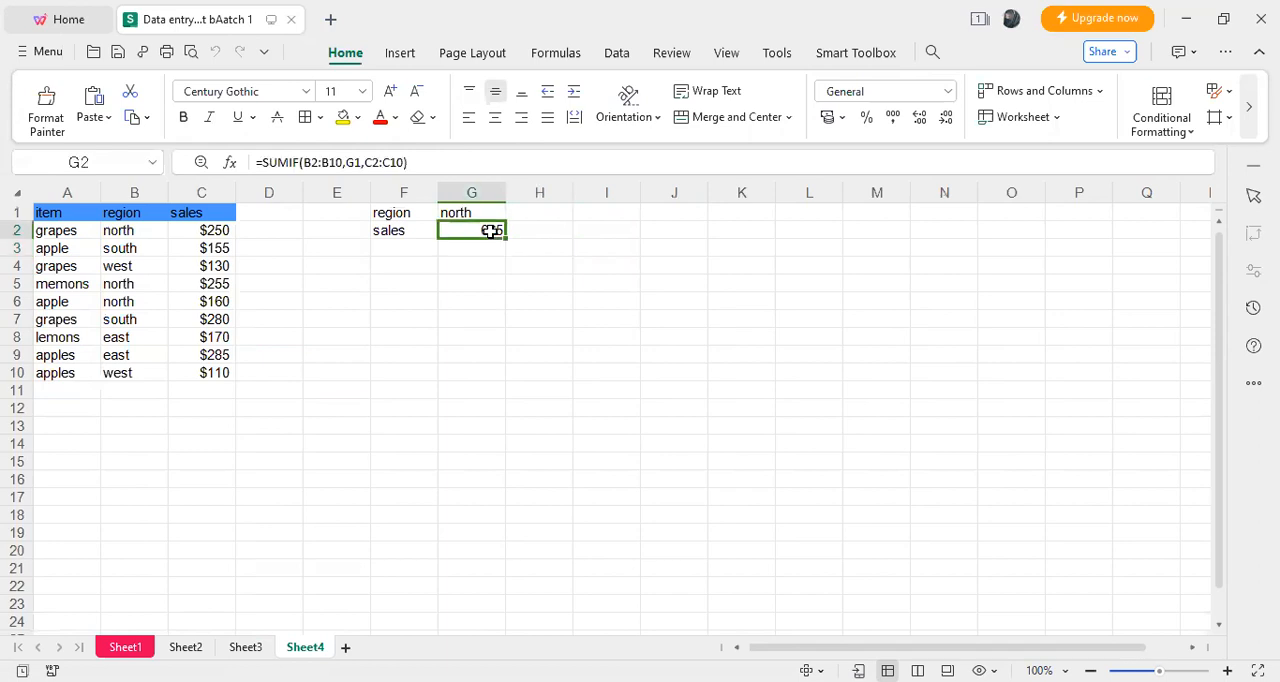
pyautogui.click(397, 263)
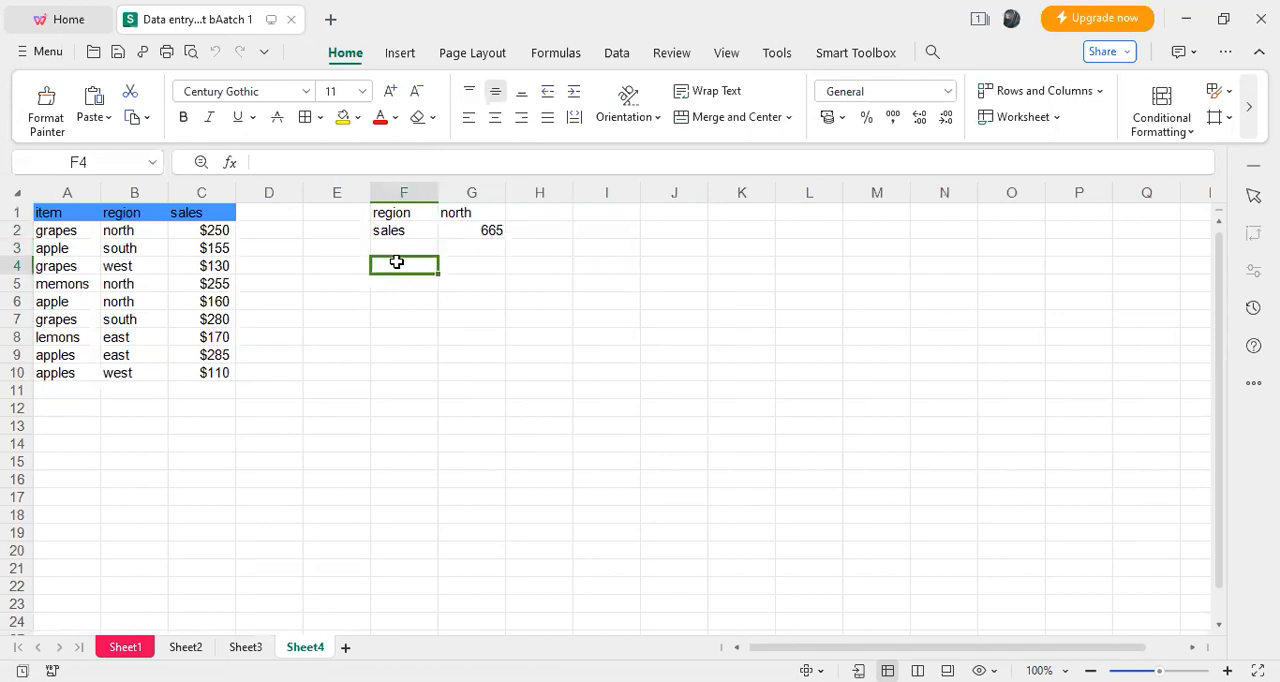
pyautogui.click(334, 331)
pyautogui.click(198, 413)
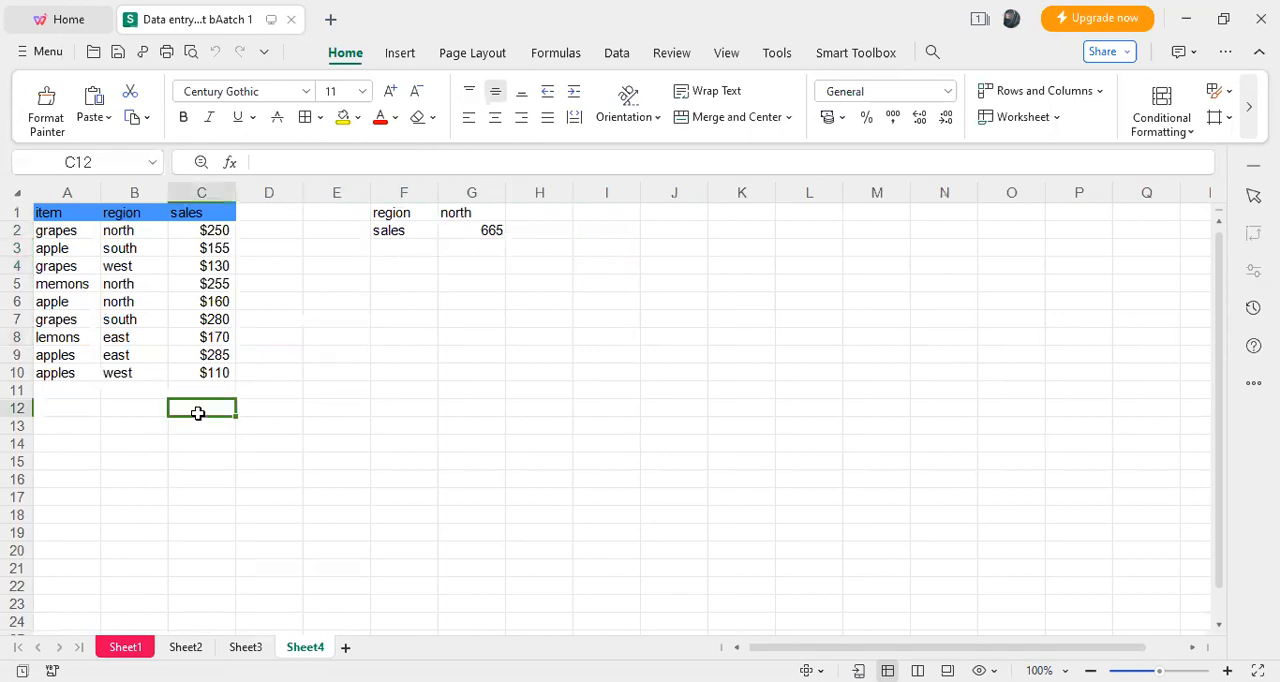
# - Enter the labels "Region" in cell E12 and "sales" in cell E13 below the data table
pyautogui.click(315, 408)
pyautogui.doubleClick(337, 408)
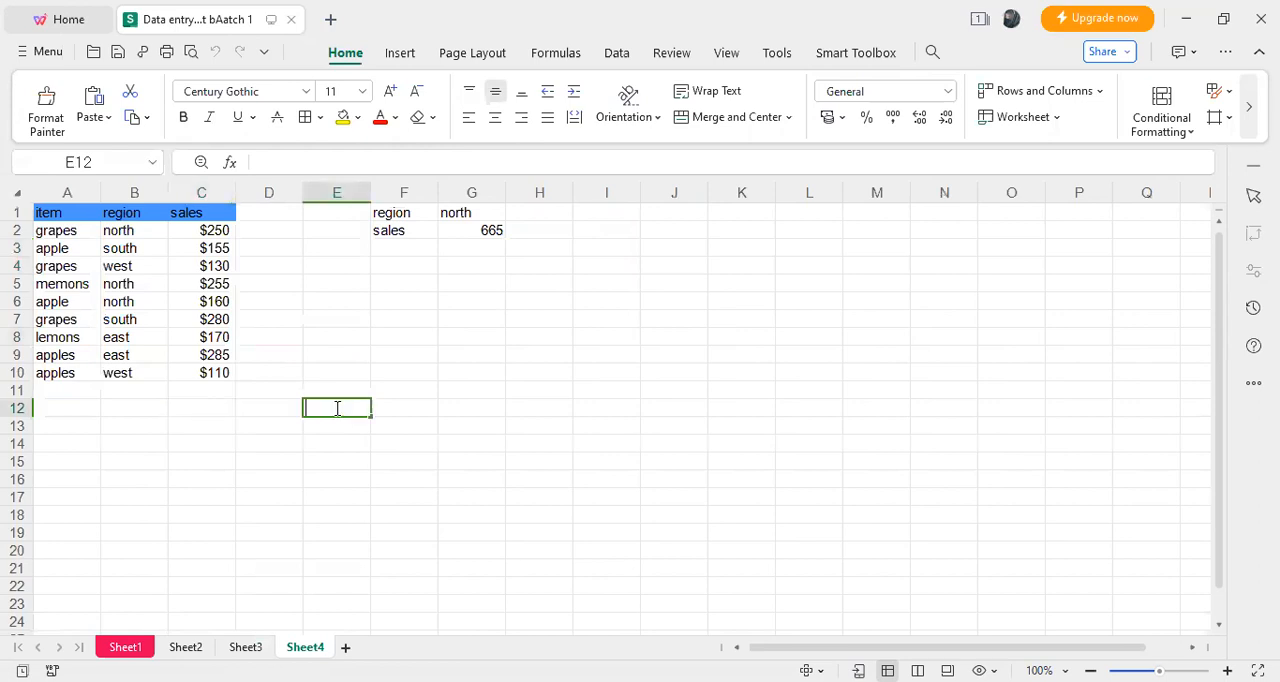
pyautogui.doubleClick(337, 408)
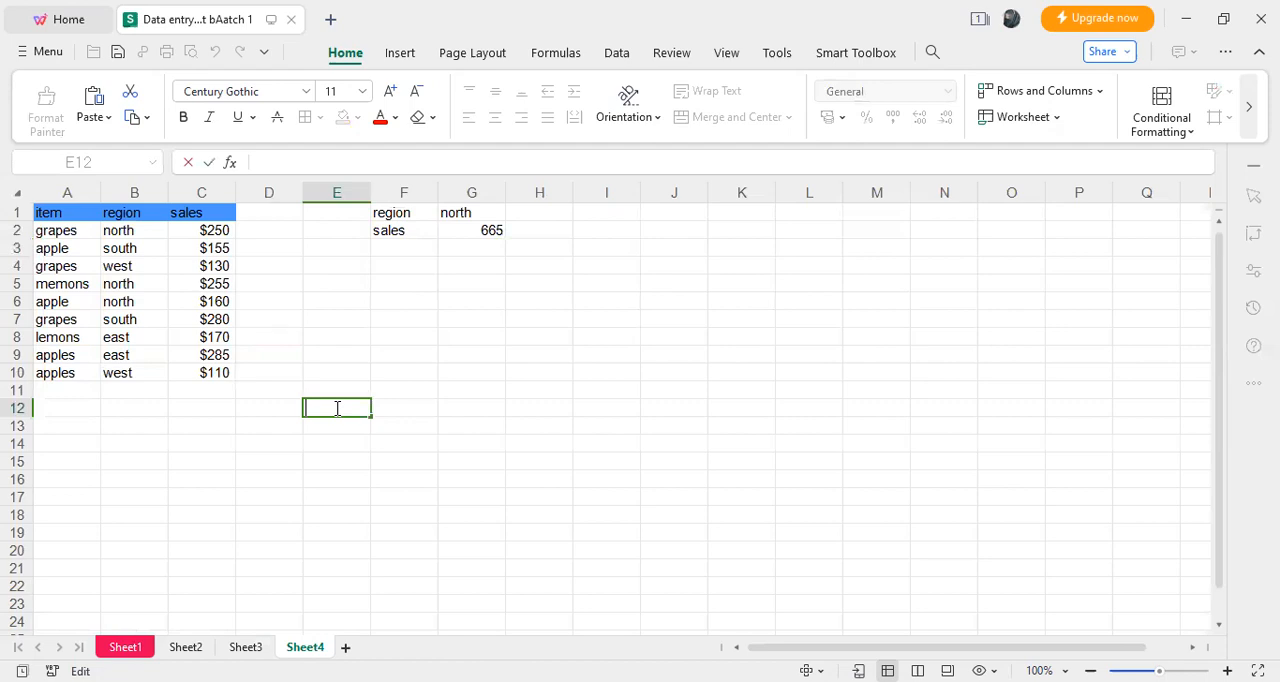
pyautogui.write('Re')
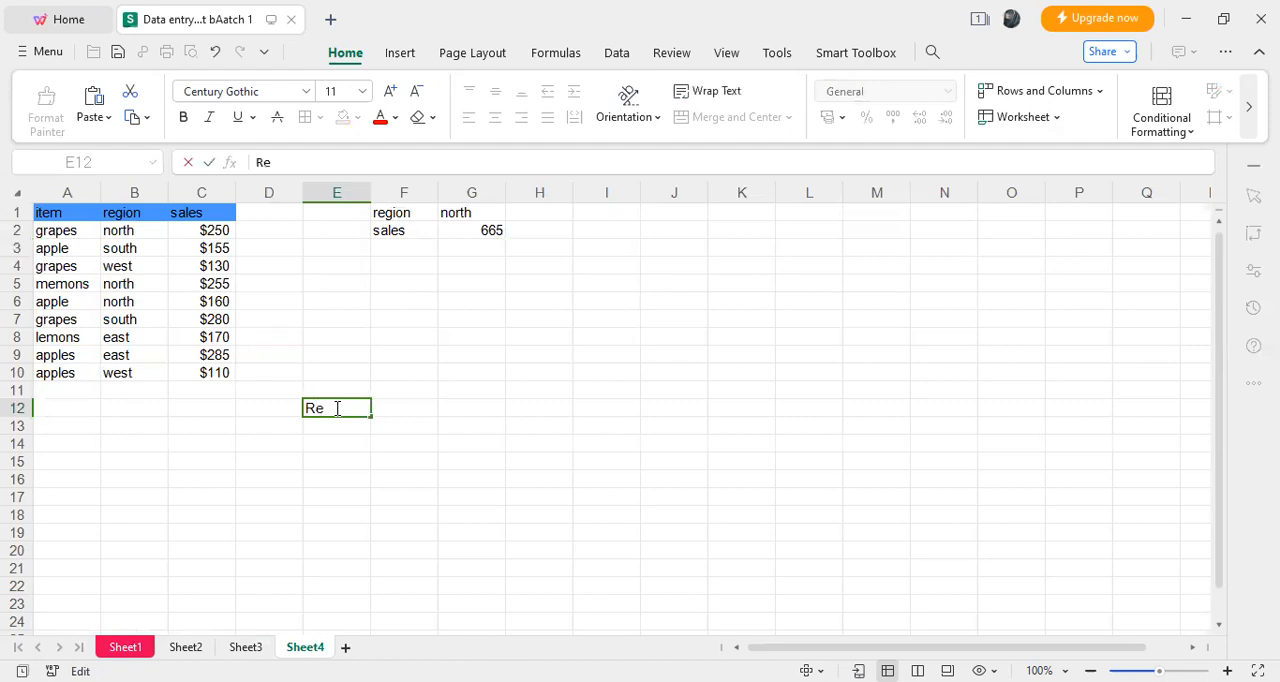
pyautogui.write('gion')
pyautogui.click(351, 426)
pyautogui.doubleClick(352, 427)
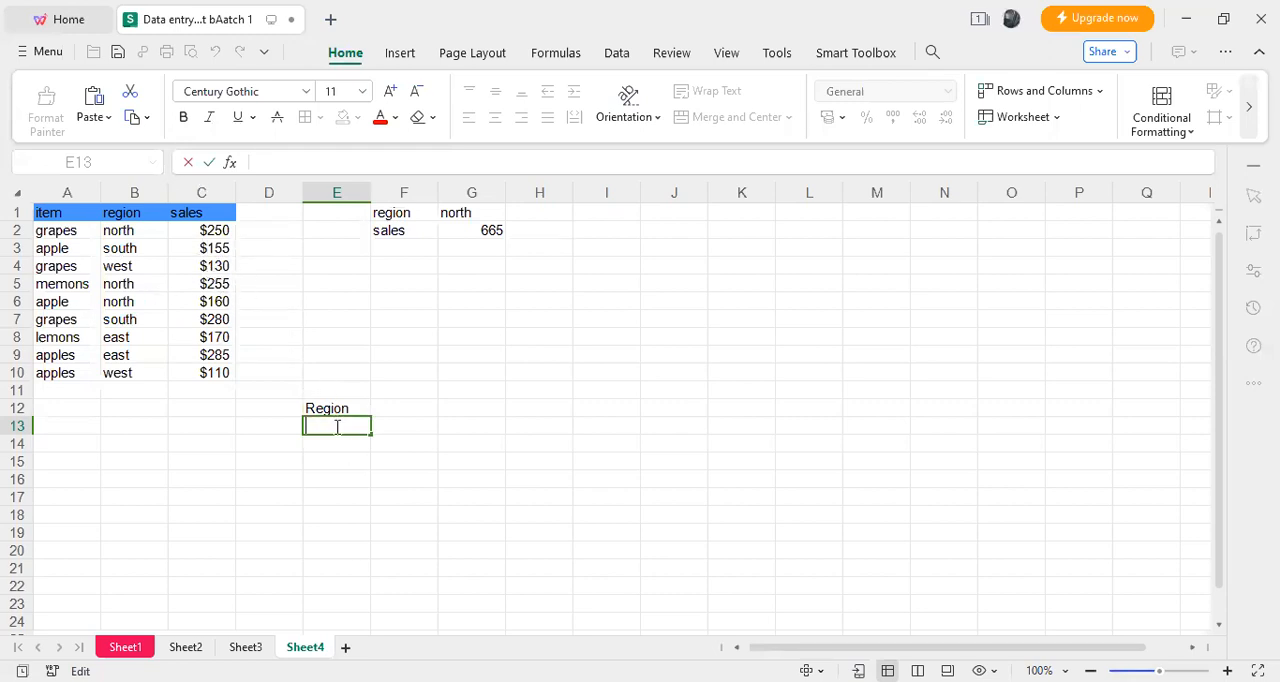
pyautogui.write('sales')
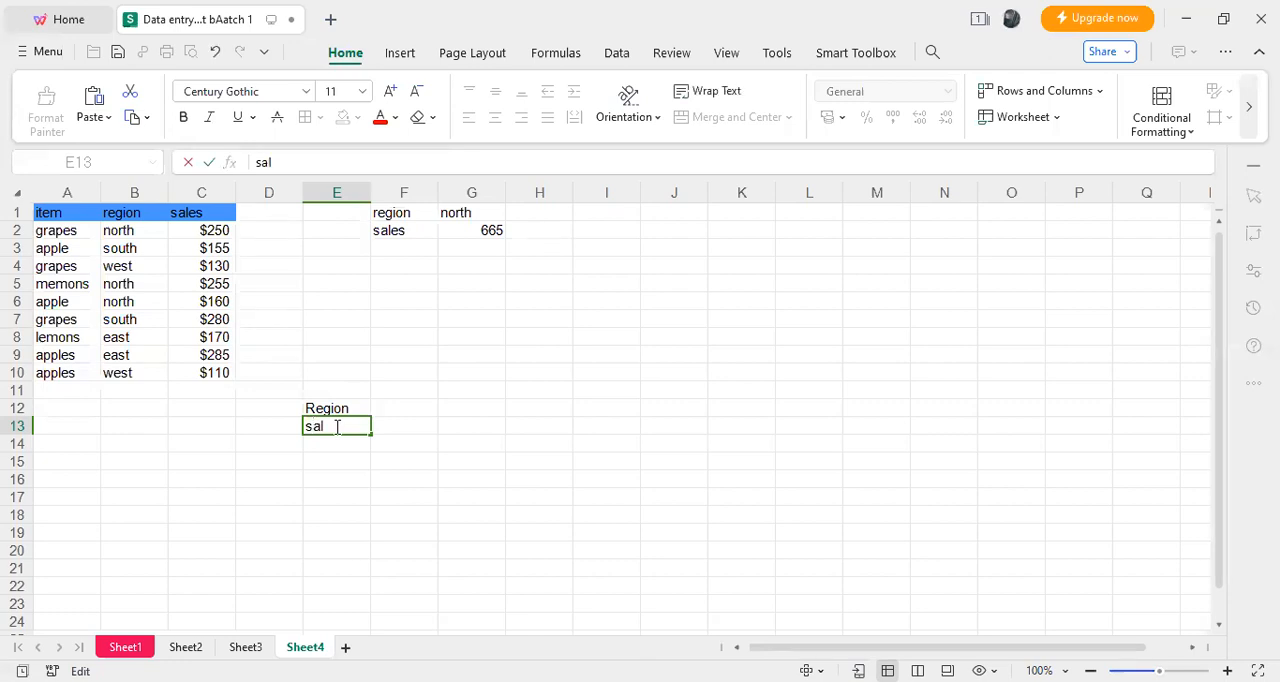
# - Enter "south" in cell F12 as the region to total
pyautogui.click(396, 402)
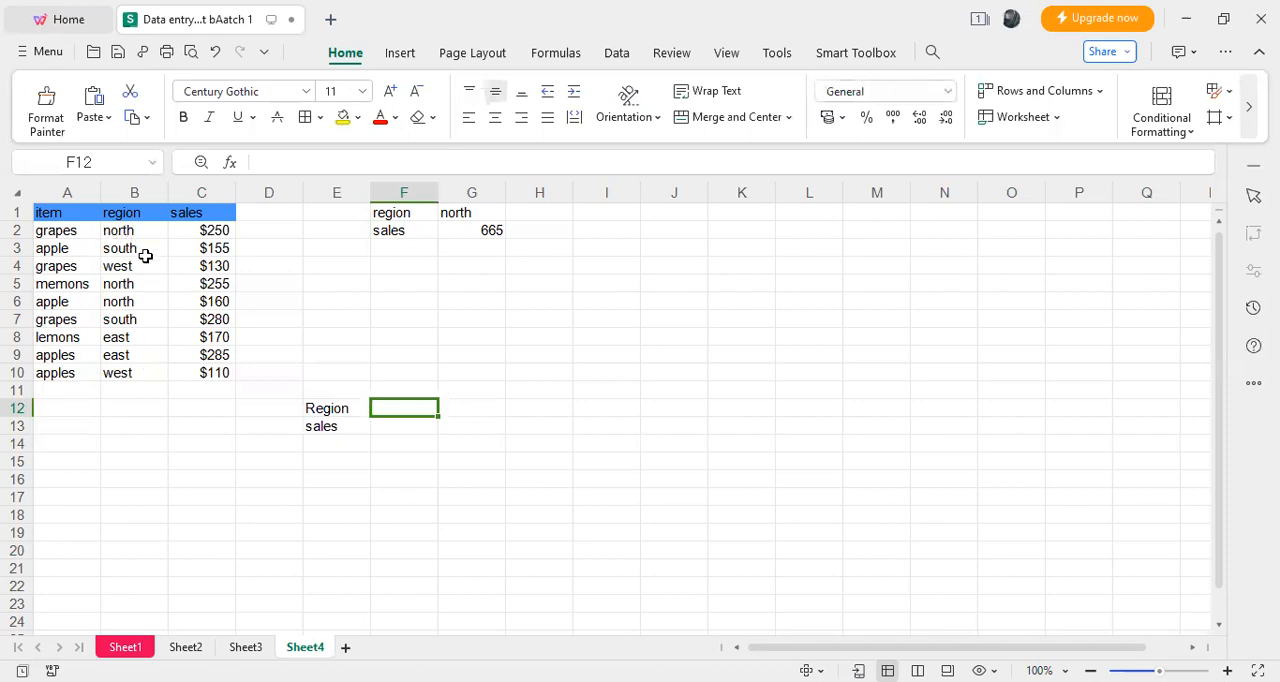
pyautogui.doubleClick(406, 408)
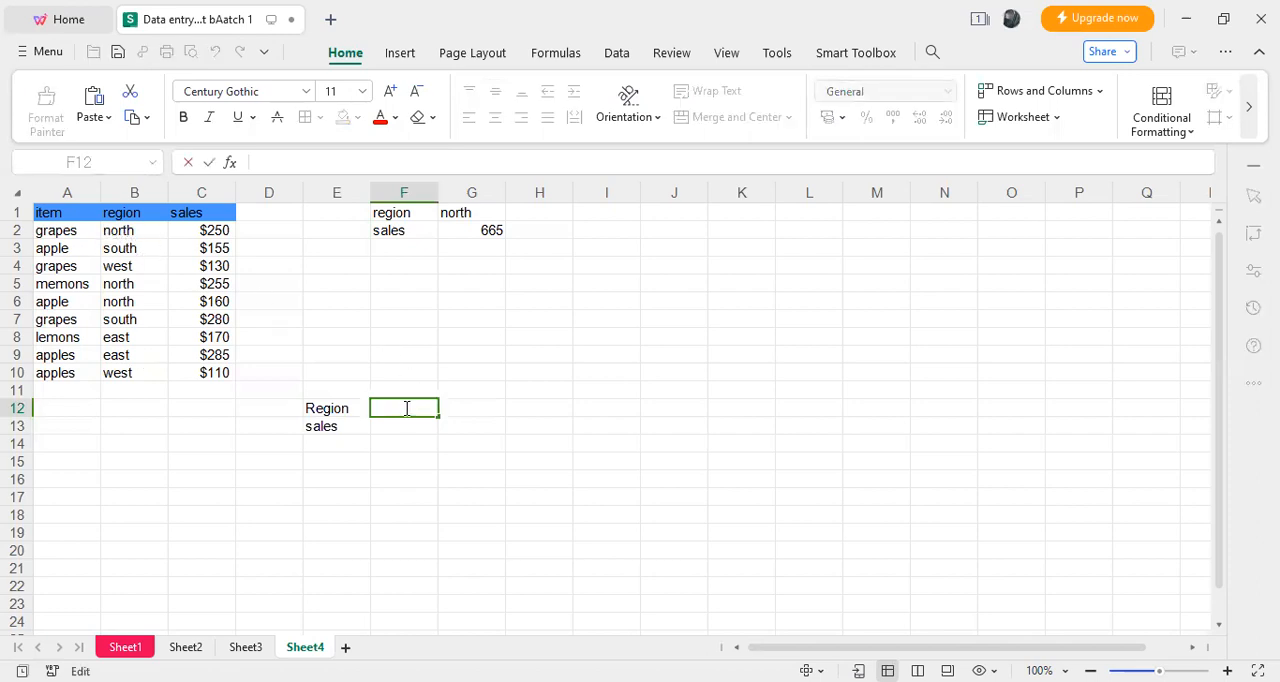
pyautogui.write('so')
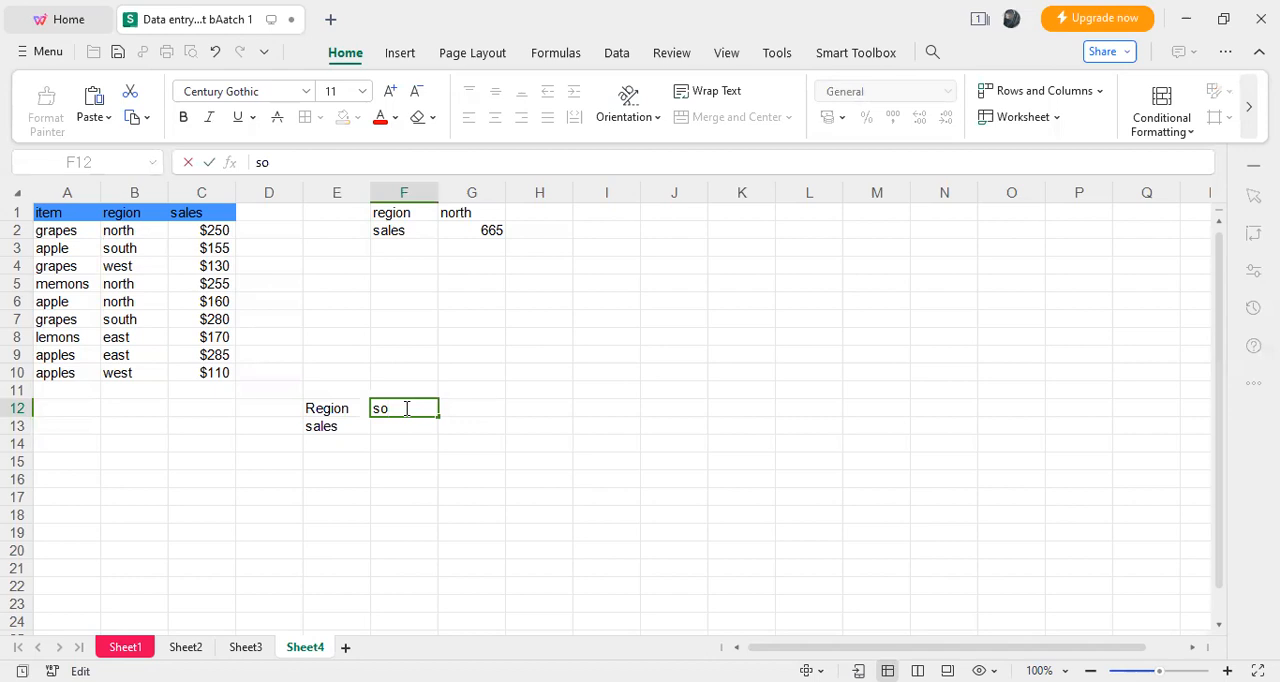
pyautogui.write('uth')
# - Begin a SUMIF formula in cell F13 with the region cells B2:B10 as its range
pyautogui.click(420, 427)
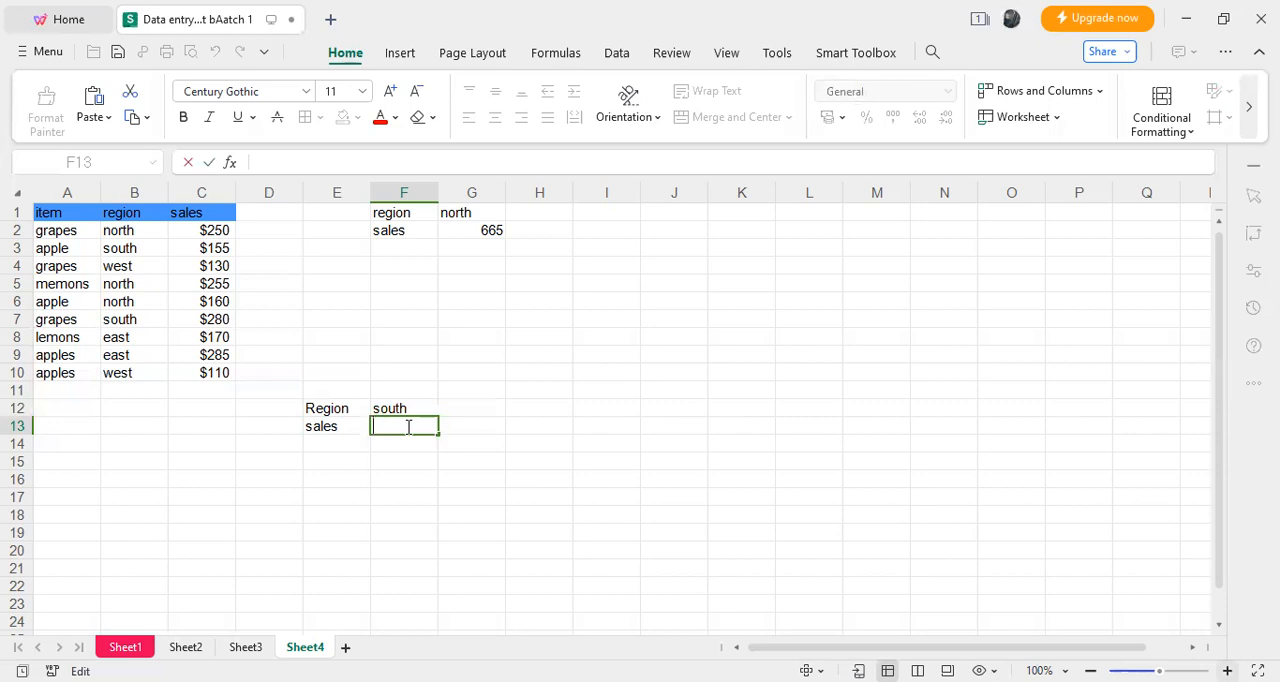
pyautogui.write('=')
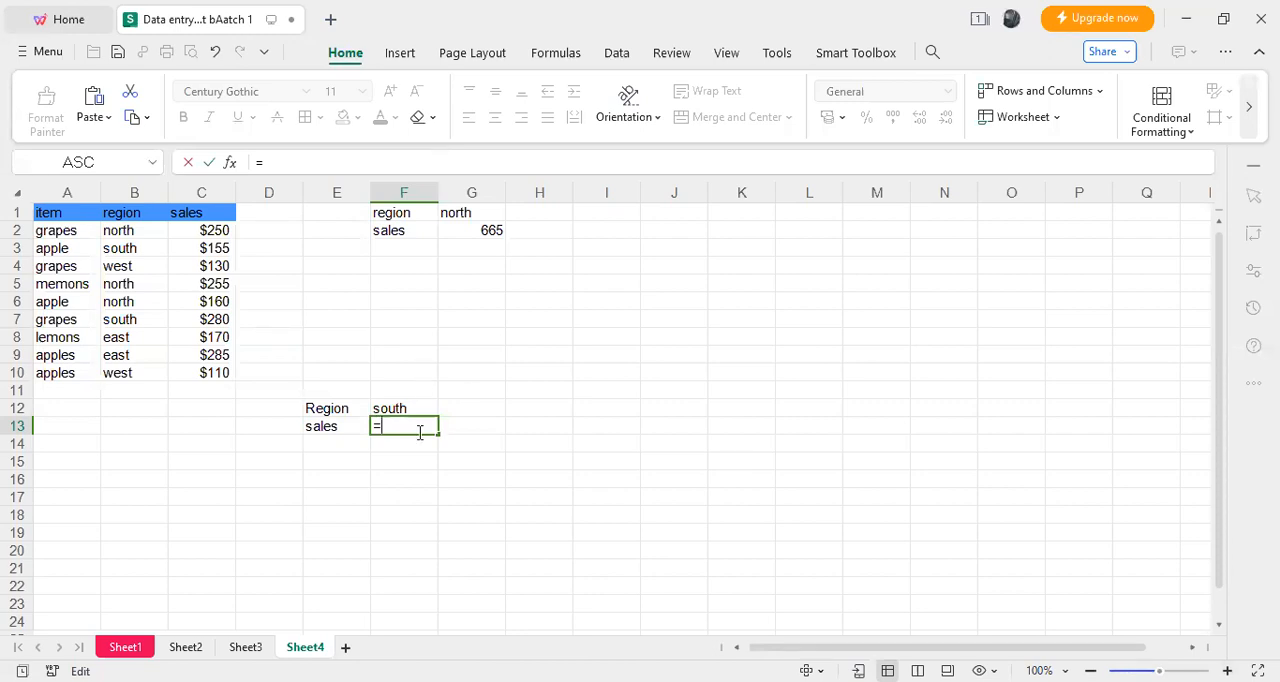
pyautogui.write('S')
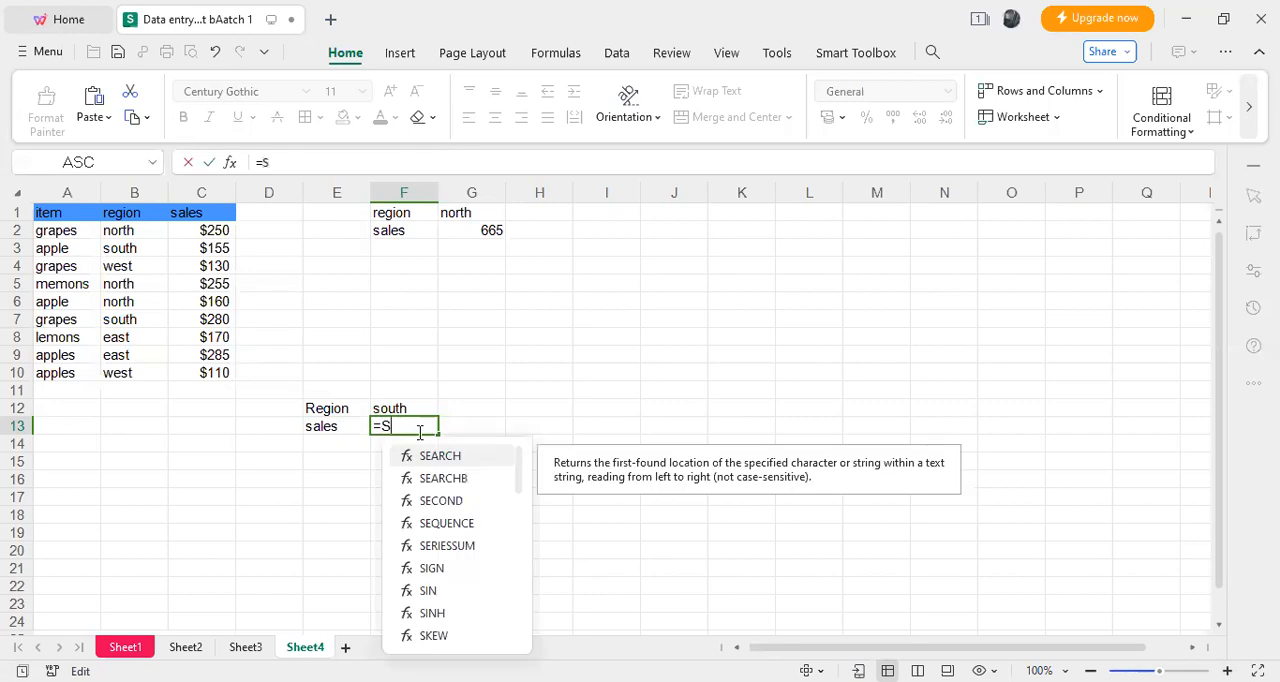
pyautogui.write('um')
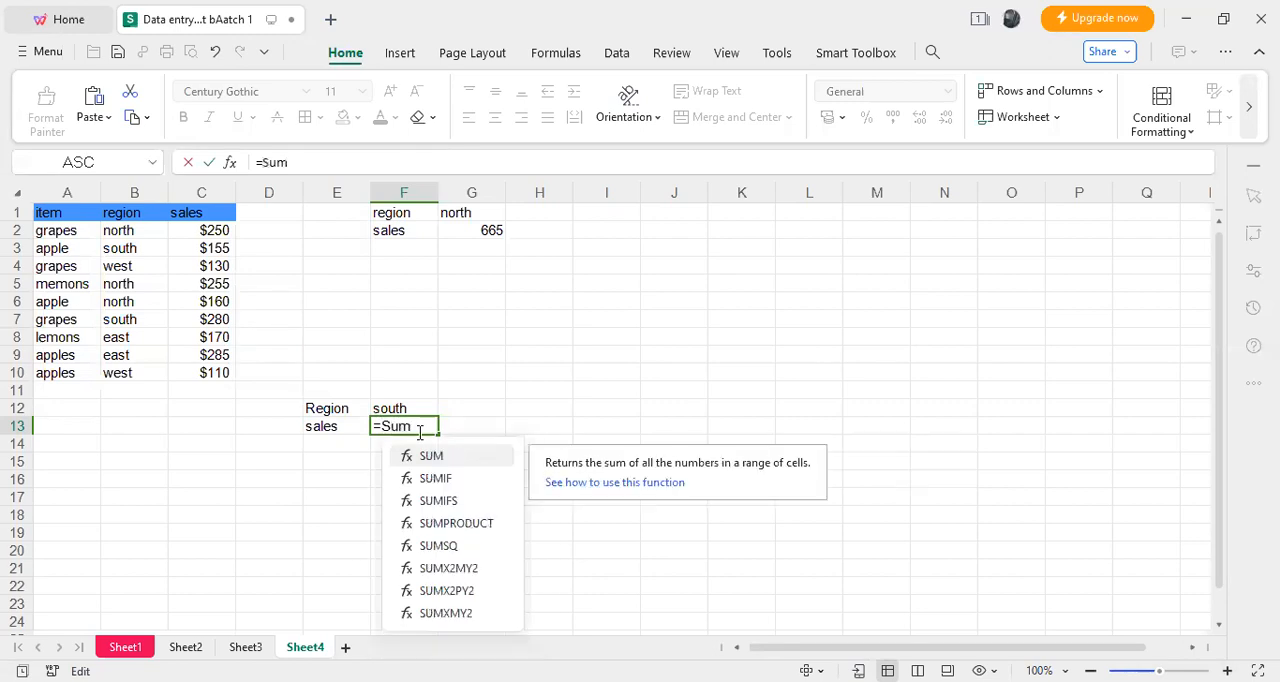
pyautogui.doubleClick(446, 476)
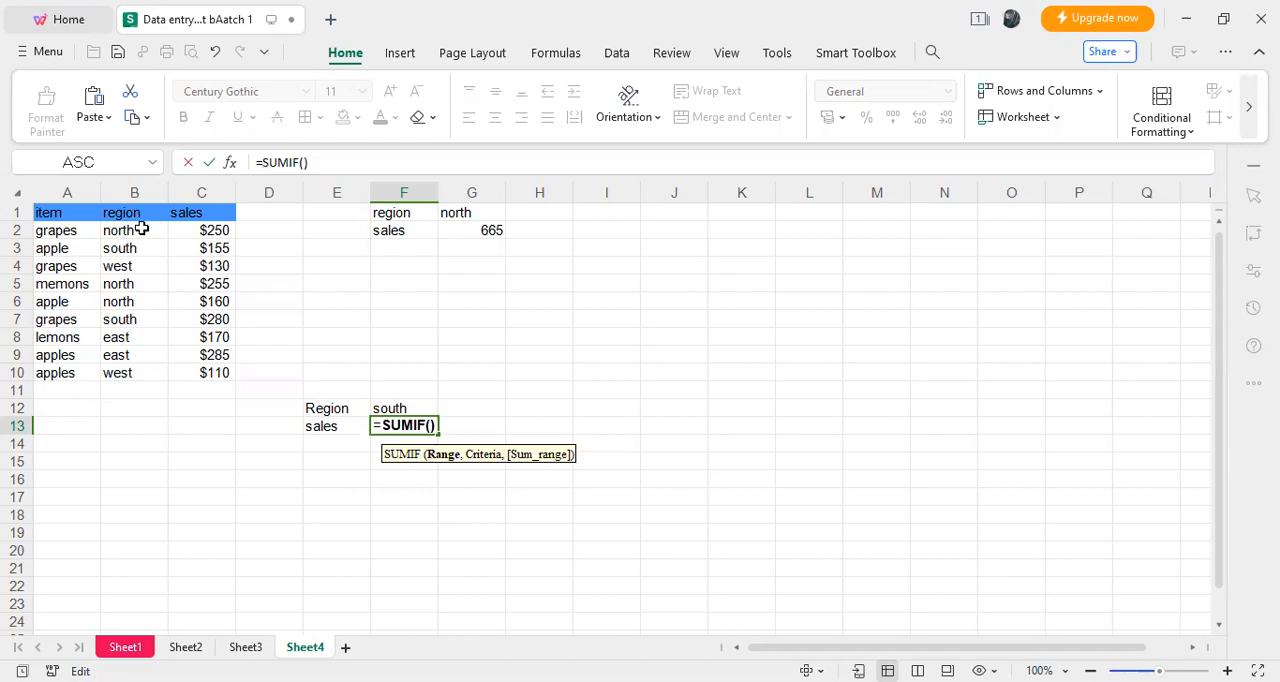
pyautogui.moveTo(138, 230); pyautogui.dragTo(143, 284)
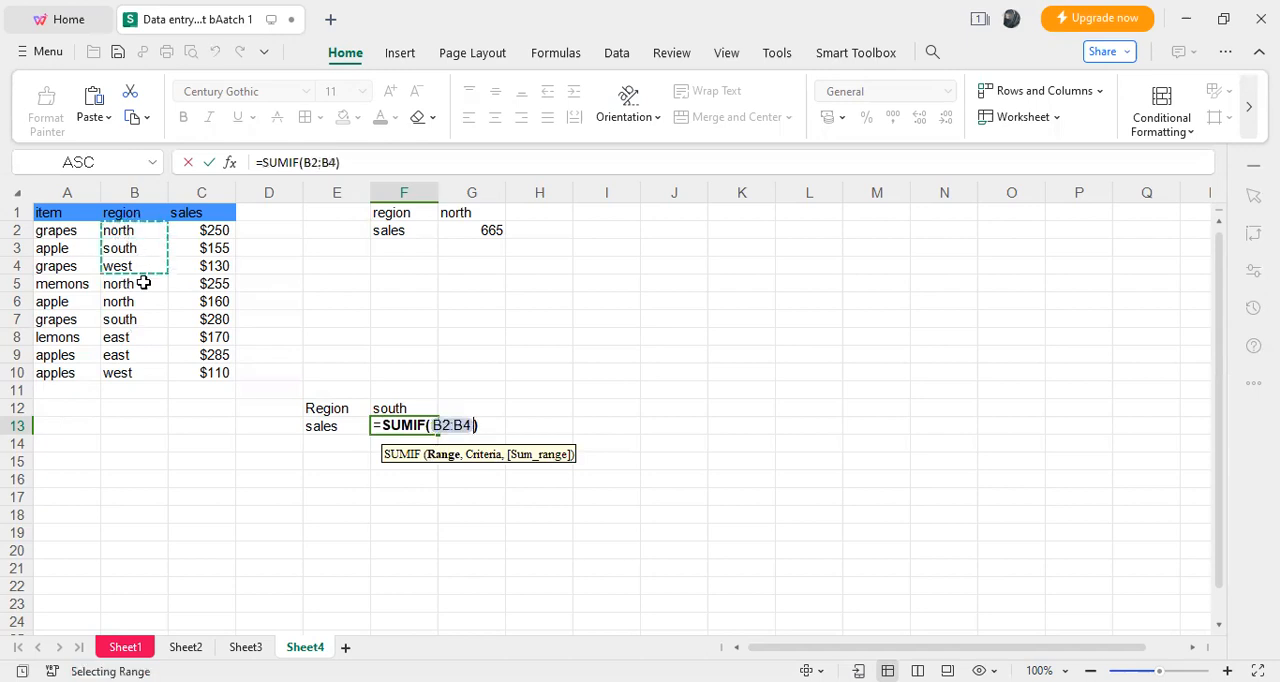
pyautogui.moveTo(144, 372); pyautogui.dragTo(144, 372)
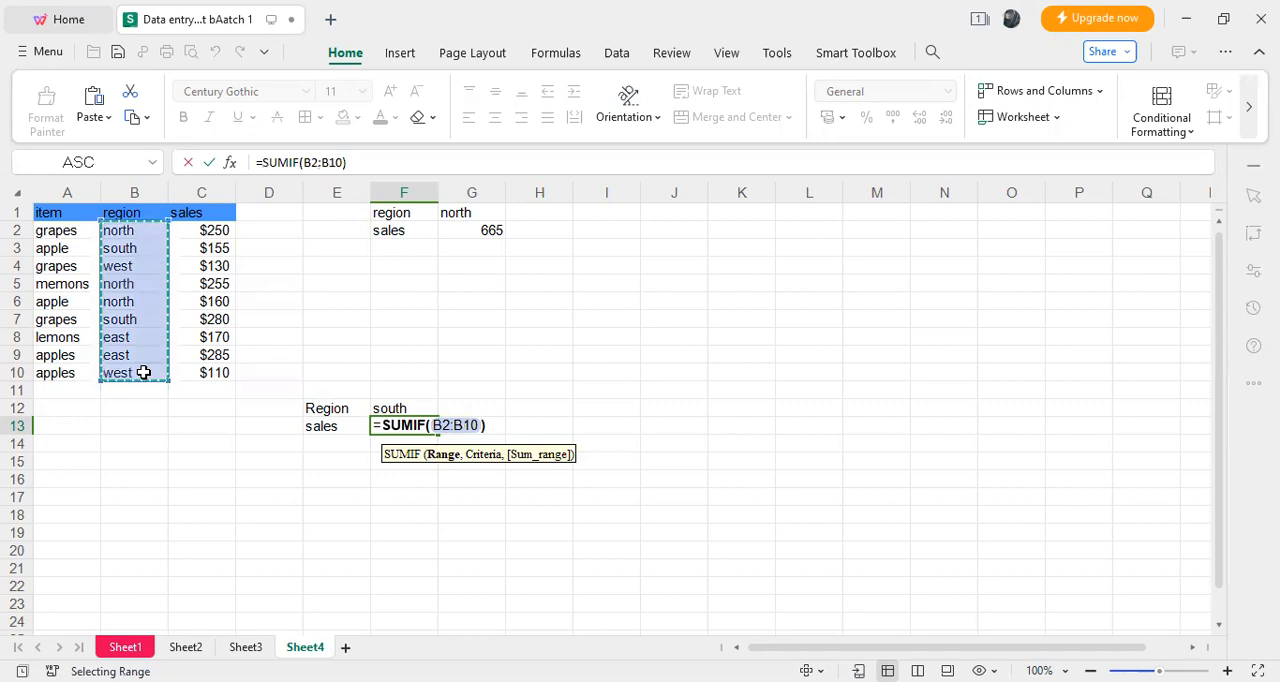
# - Complete the SUMIF formula in F13 with F12 as the criteria and C2:C10 as the sum range
pyautogui.write(',')
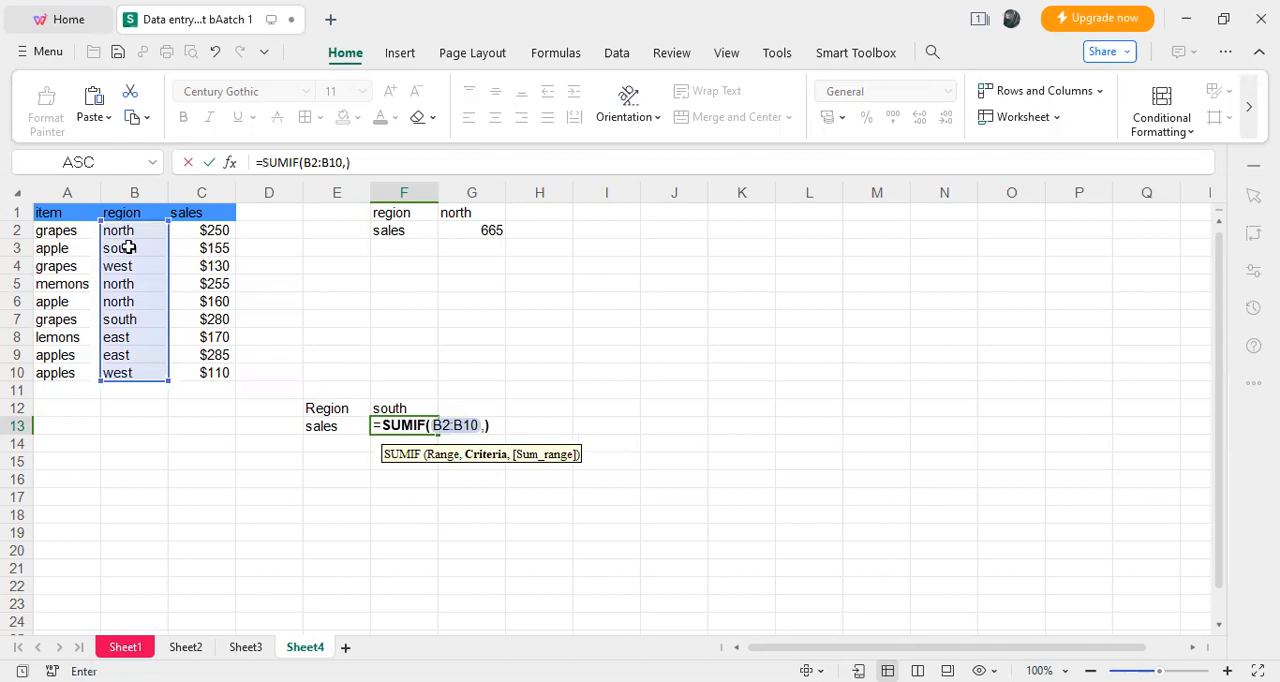
pyautogui.click(415, 407)
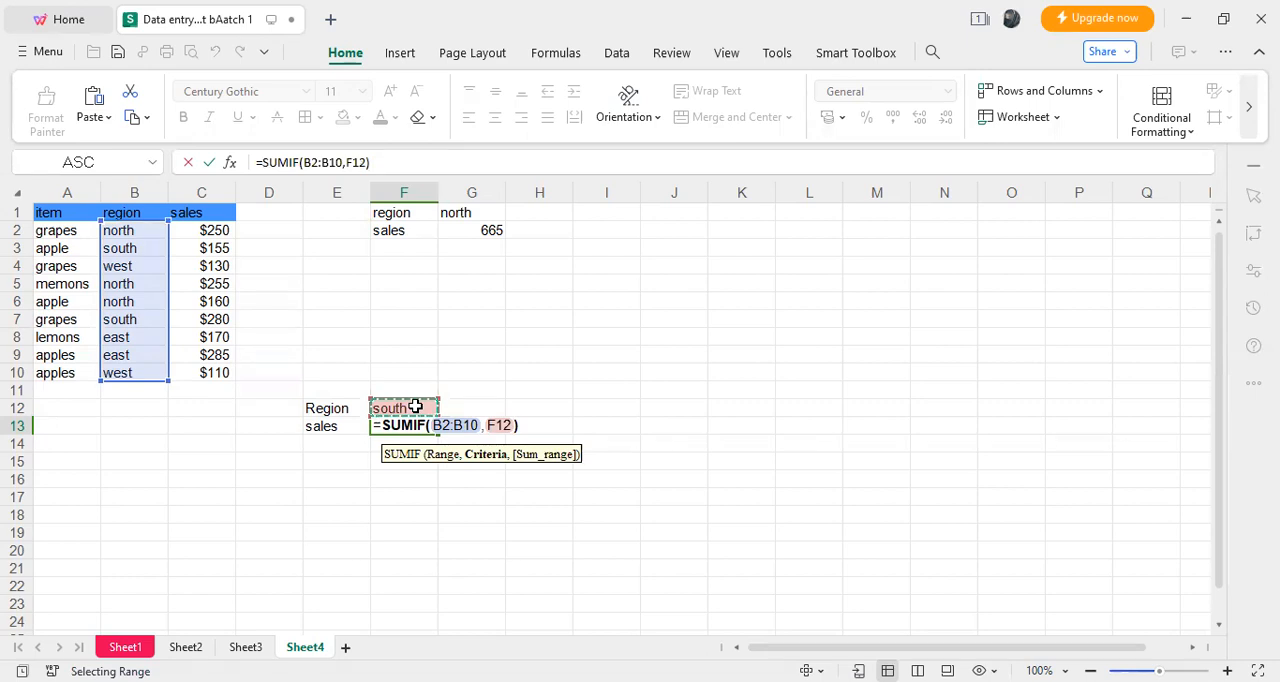
pyautogui.write(',')
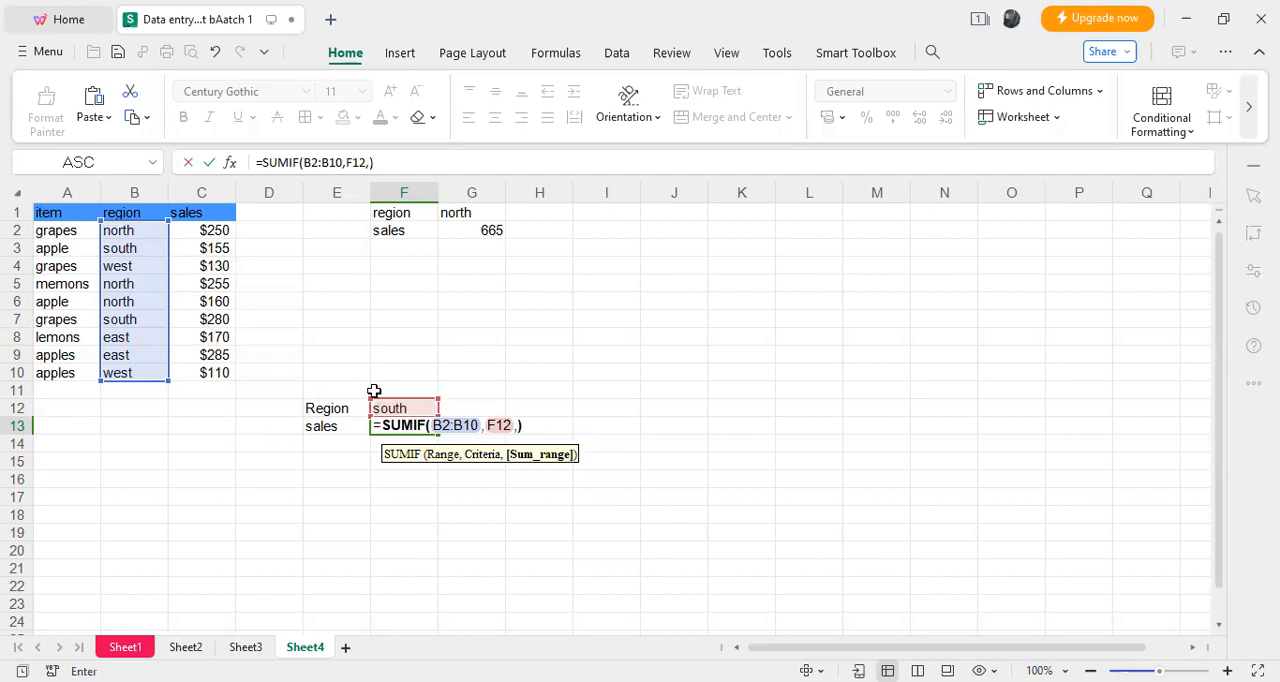
pyautogui.click(211, 232)
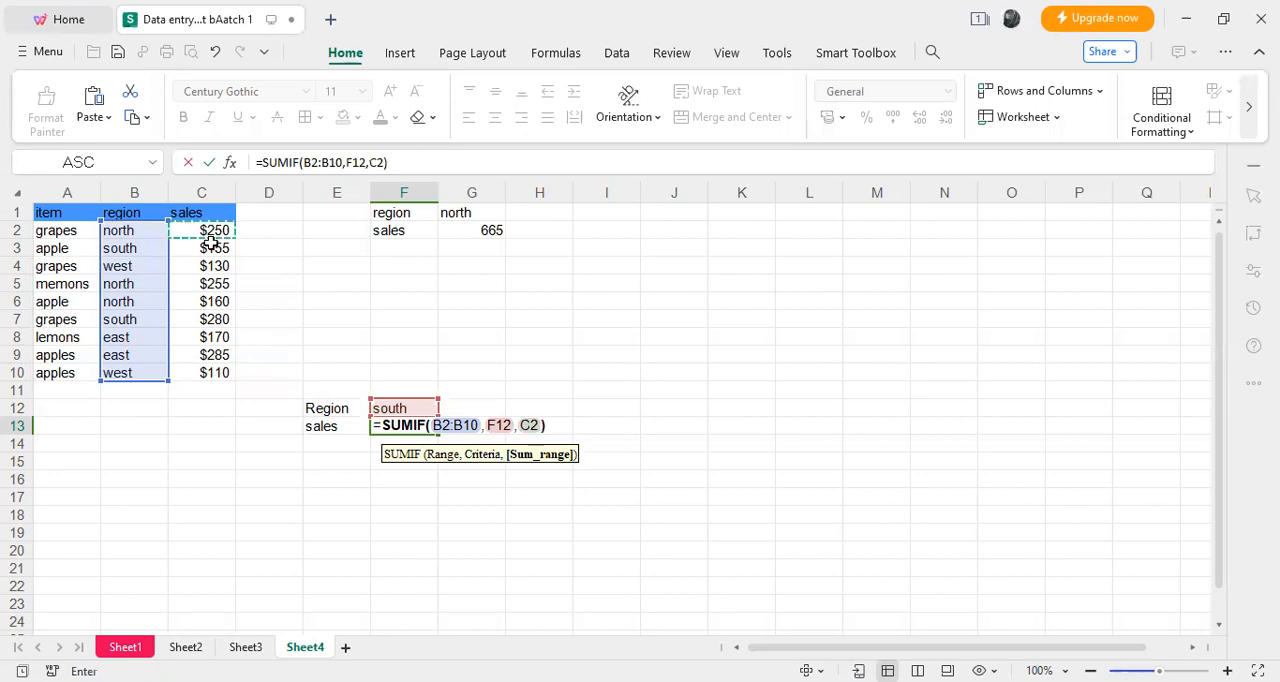
pyautogui.keyDown('shift'); pyautogui.click(214, 372); pyautogui.keyUp('shift')
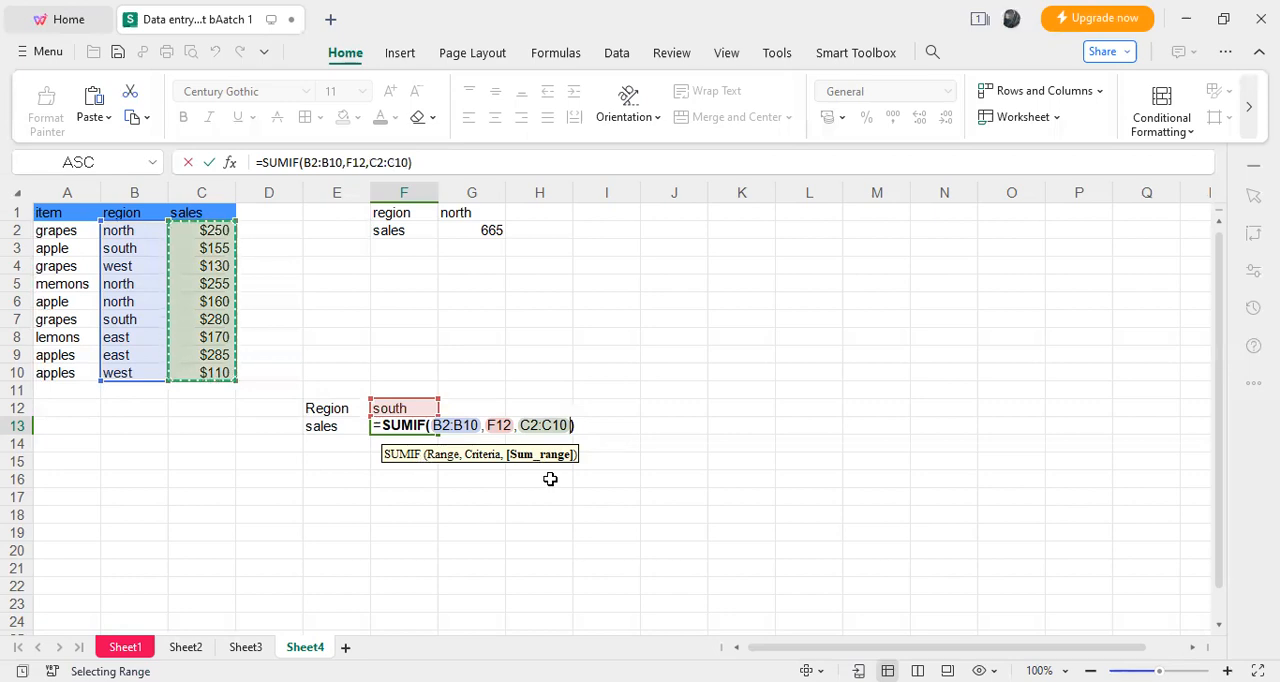
pyautogui.press('Return')
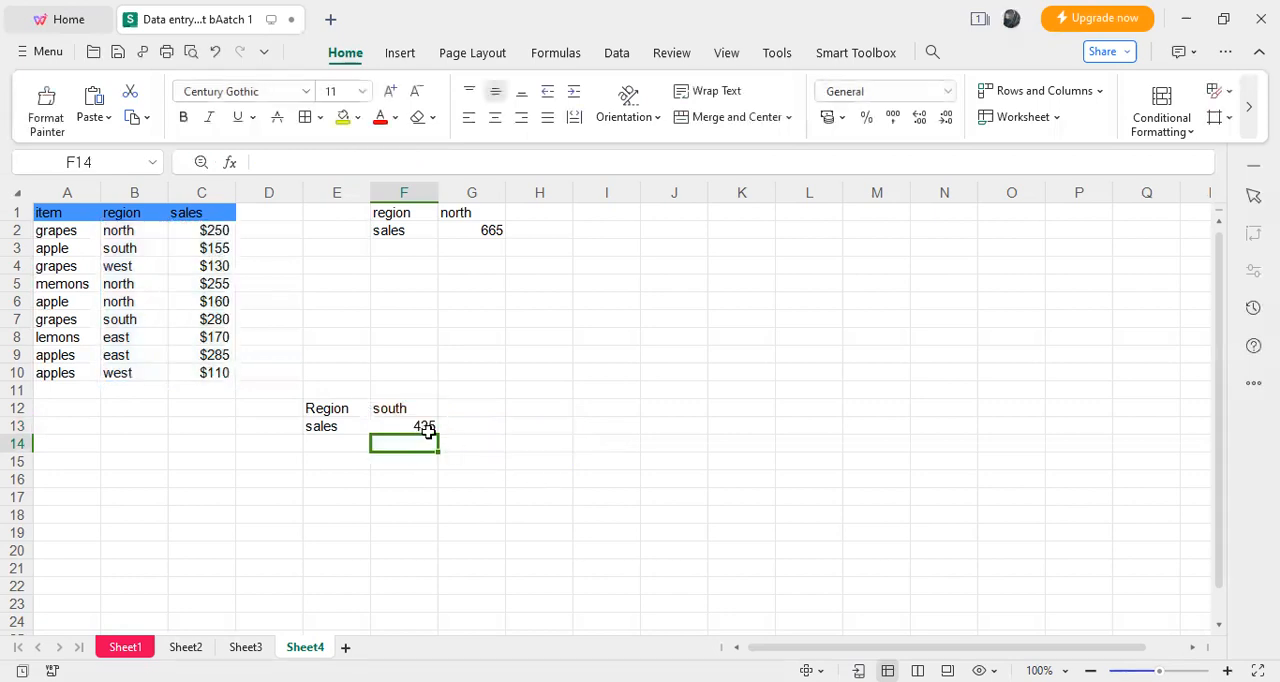